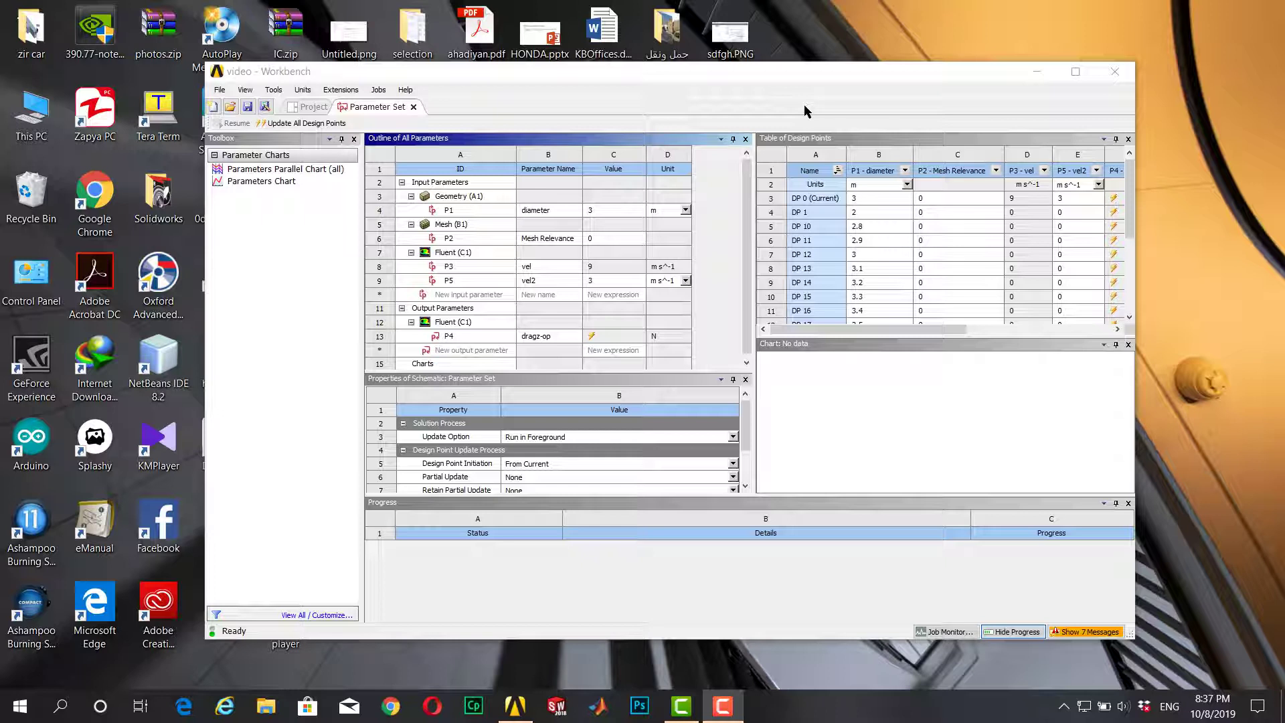
Step: Start updating design point DP 0 and return to the Project schematic
{"action": "right_click", "coordinate": [803, 201]}
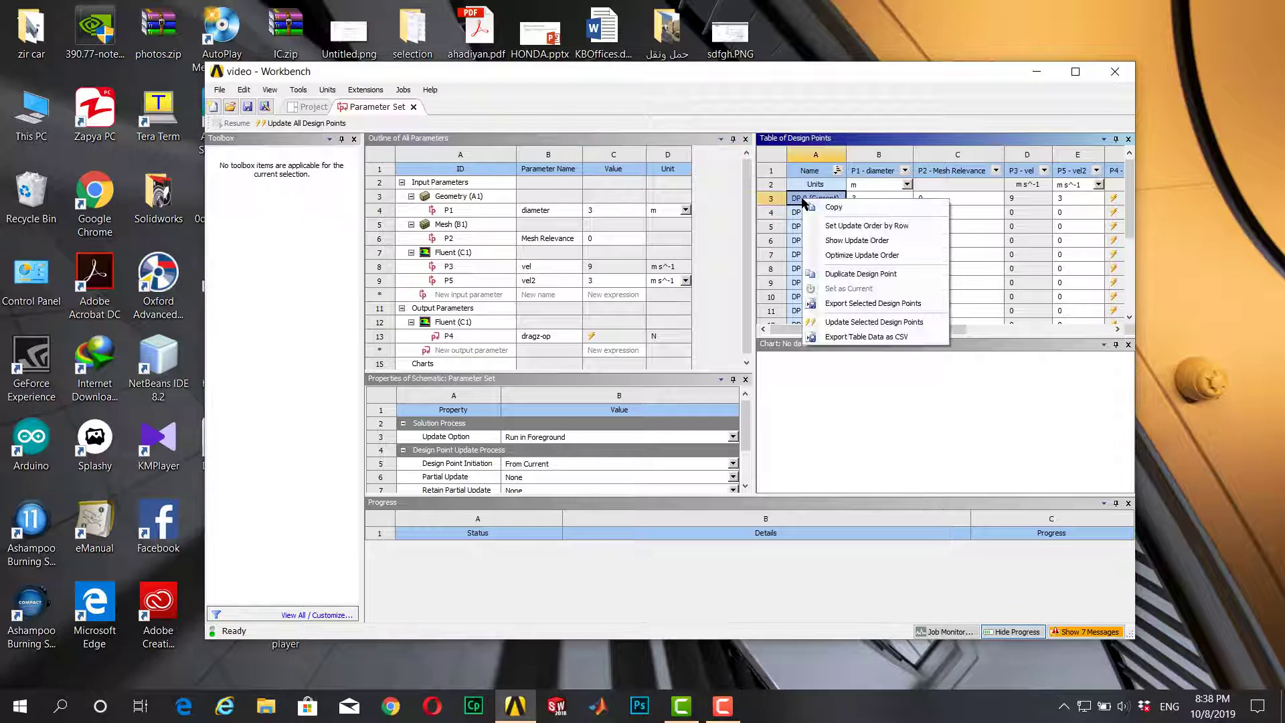
{"action": "left_click", "coordinate": [874, 322]}
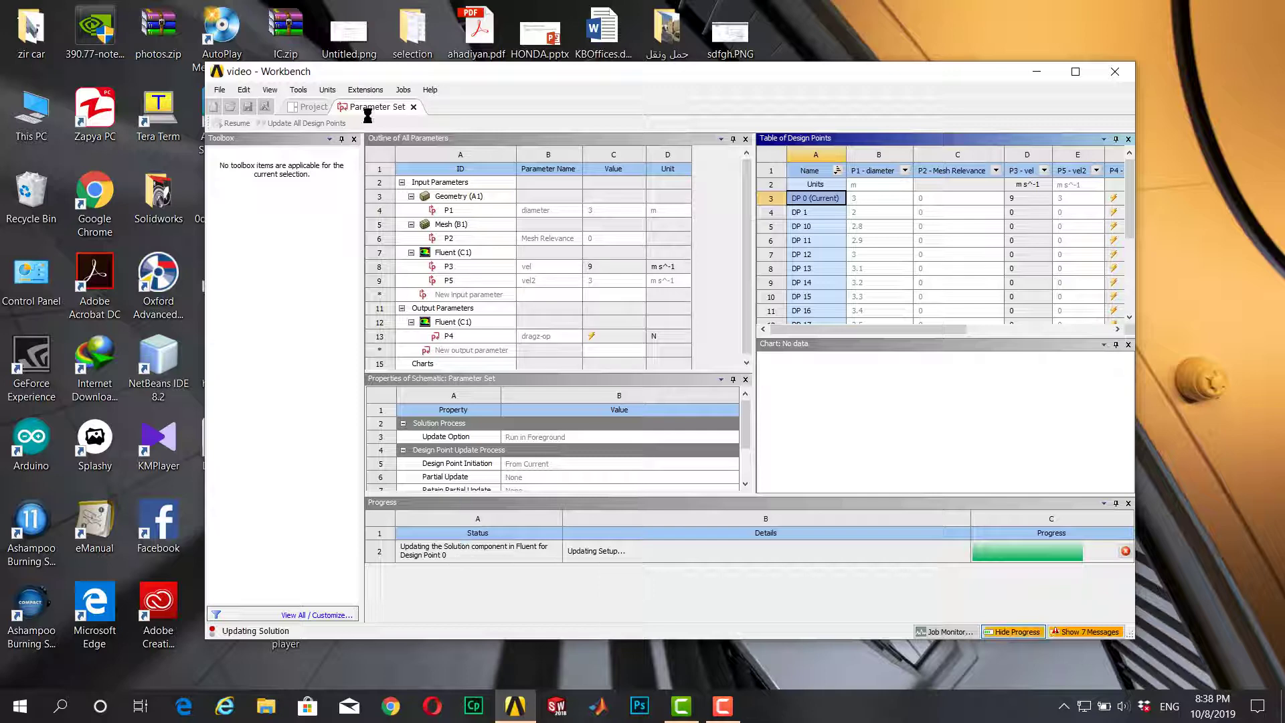
{"action": "left_click", "coordinate": [309, 109]}
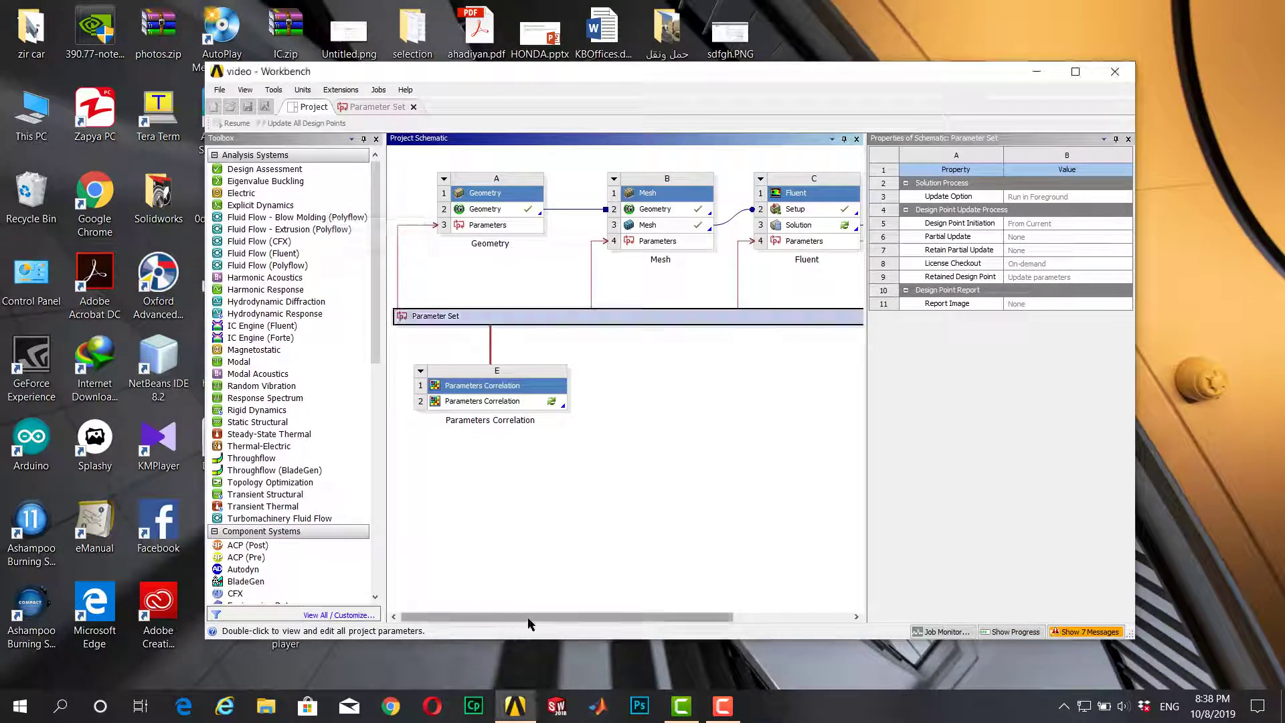
Step: Show Solution Monitoring for the Fluent system's Solution cell to view its live residuals
{"action": "left_click_drag", "start_coordinate": [529, 617], "coordinate": [611, 589]}
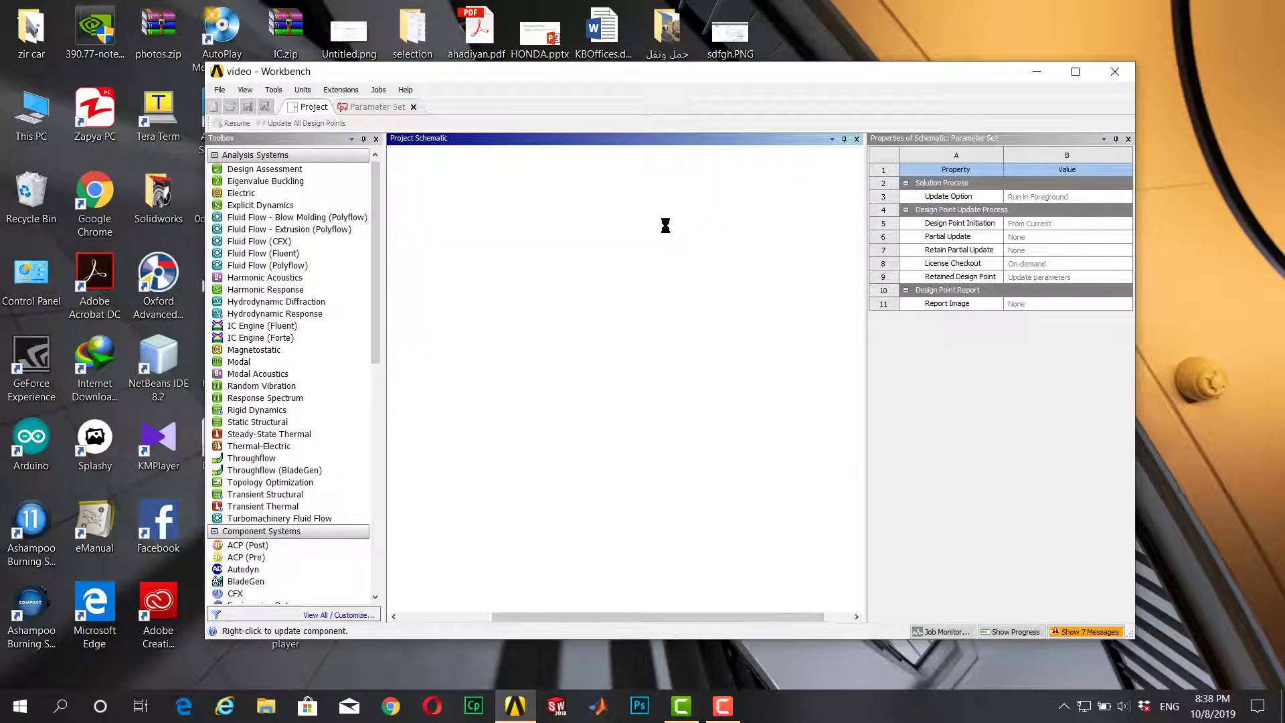
{"action": "right_click", "coordinate": [665, 225]}
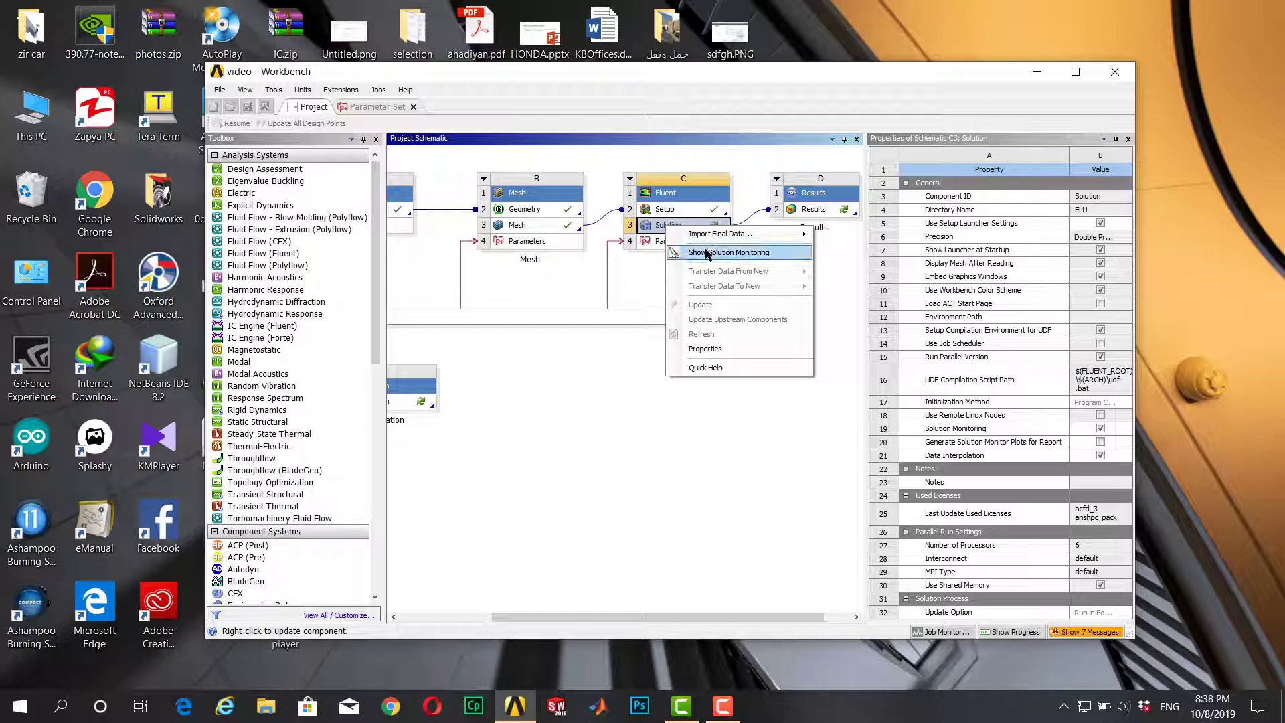
{"action": "left_click", "coordinate": [795, 252]}
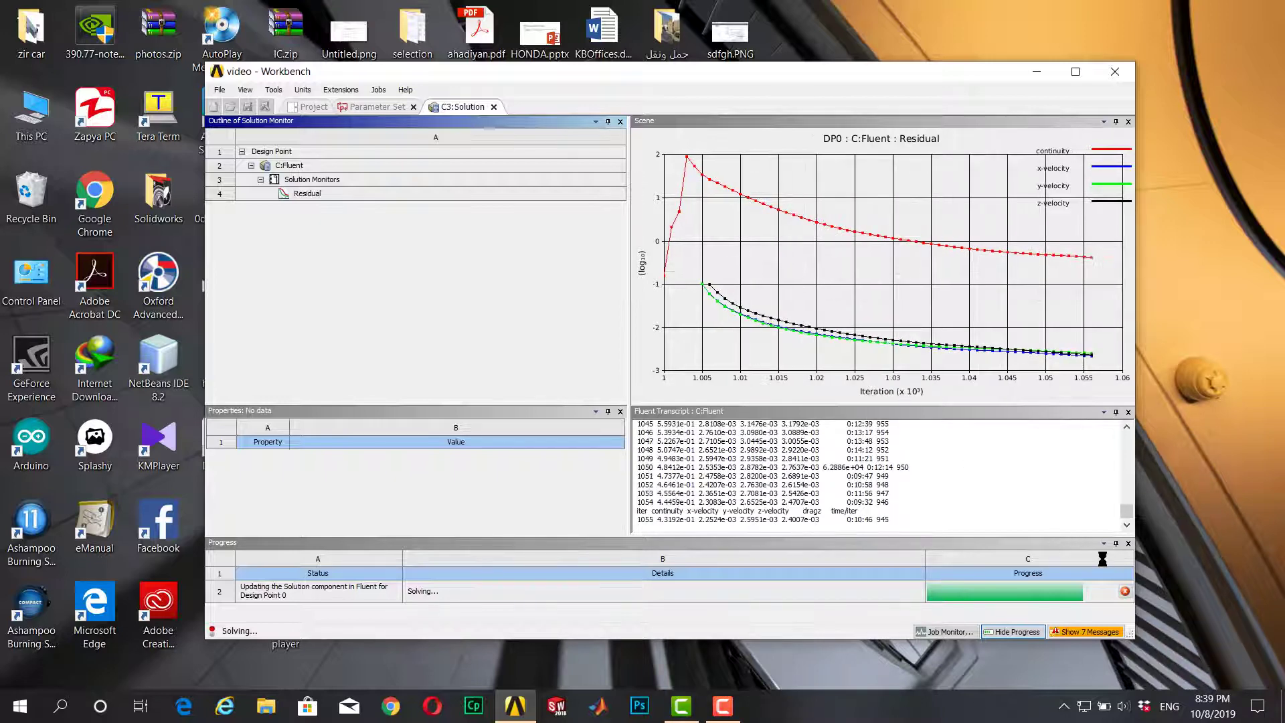
Step: Interrupt the DP 0 update, keeping generated data, and select transcript lines for iterations 1055–1058
{"action": "left_click", "coordinate": [1125, 591]}
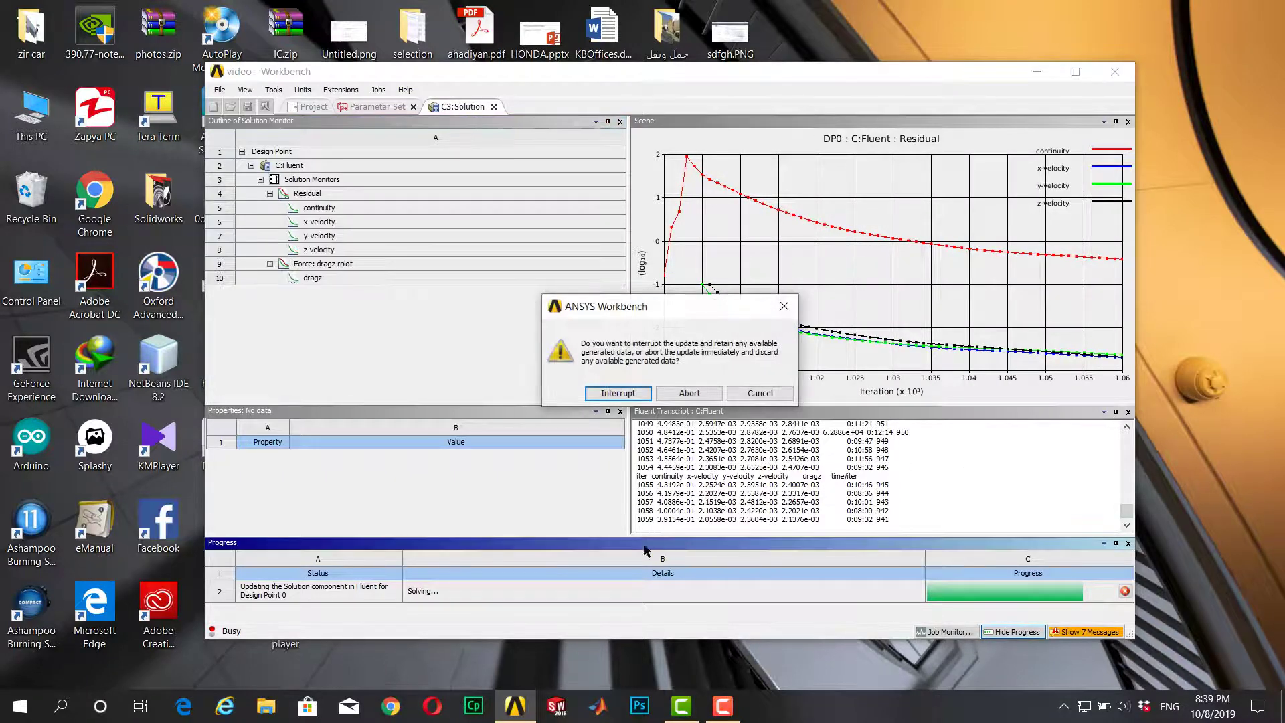
{"action": "left_click", "coordinate": [619, 394]}
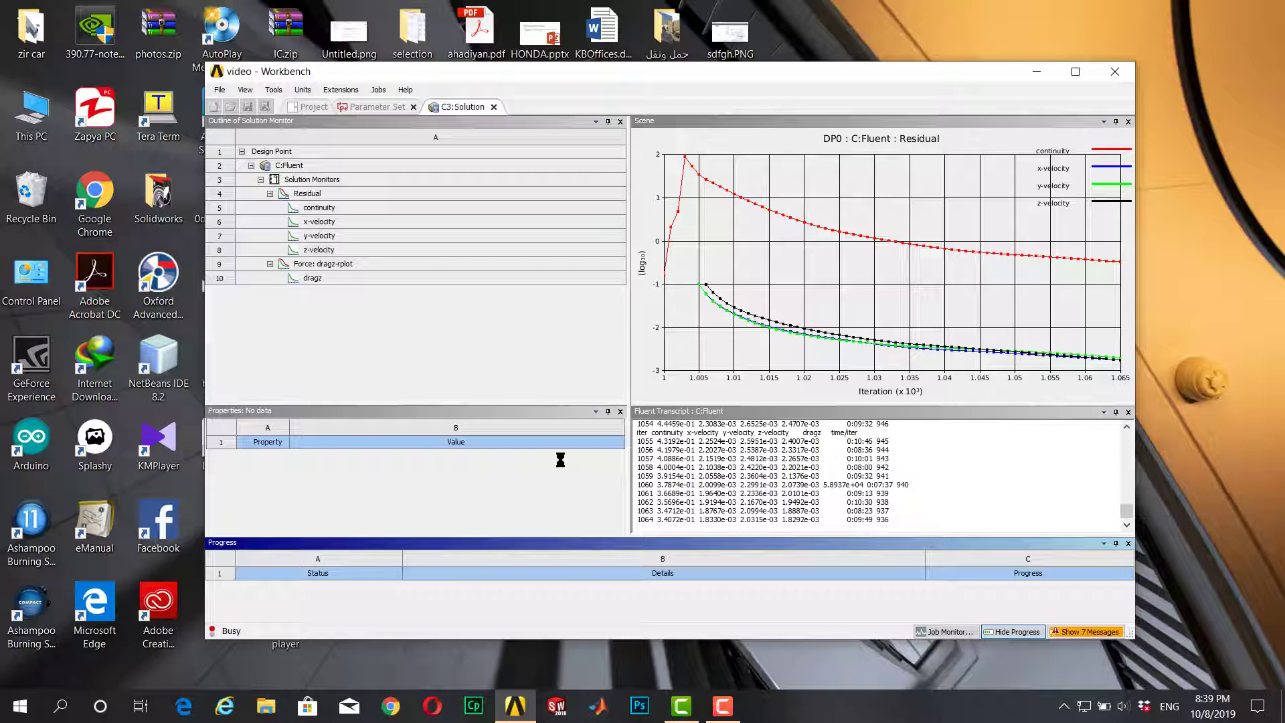
{"action": "left_click", "coordinate": [663, 457]}
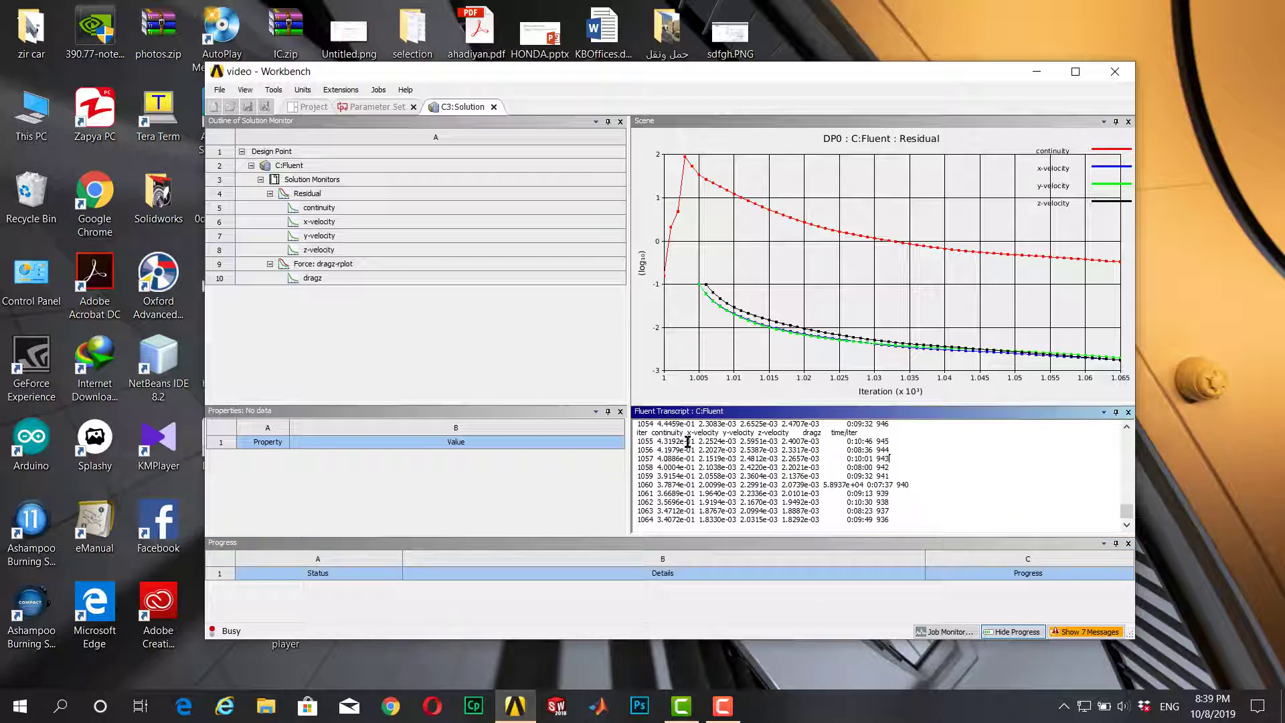
{"action": "left_click_drag", "start_coordinate": [687, 442], "coordinate": [889, 467]}
{"action": "left_click", "coordinate": [927, 450]}
Step: Make the transcript panel taller and highlight the x-velocity, dragz and time/iter columns
{"action": "left_click_drag", "start_coordinate": [925, 405], "coordinate": [928, 348]}
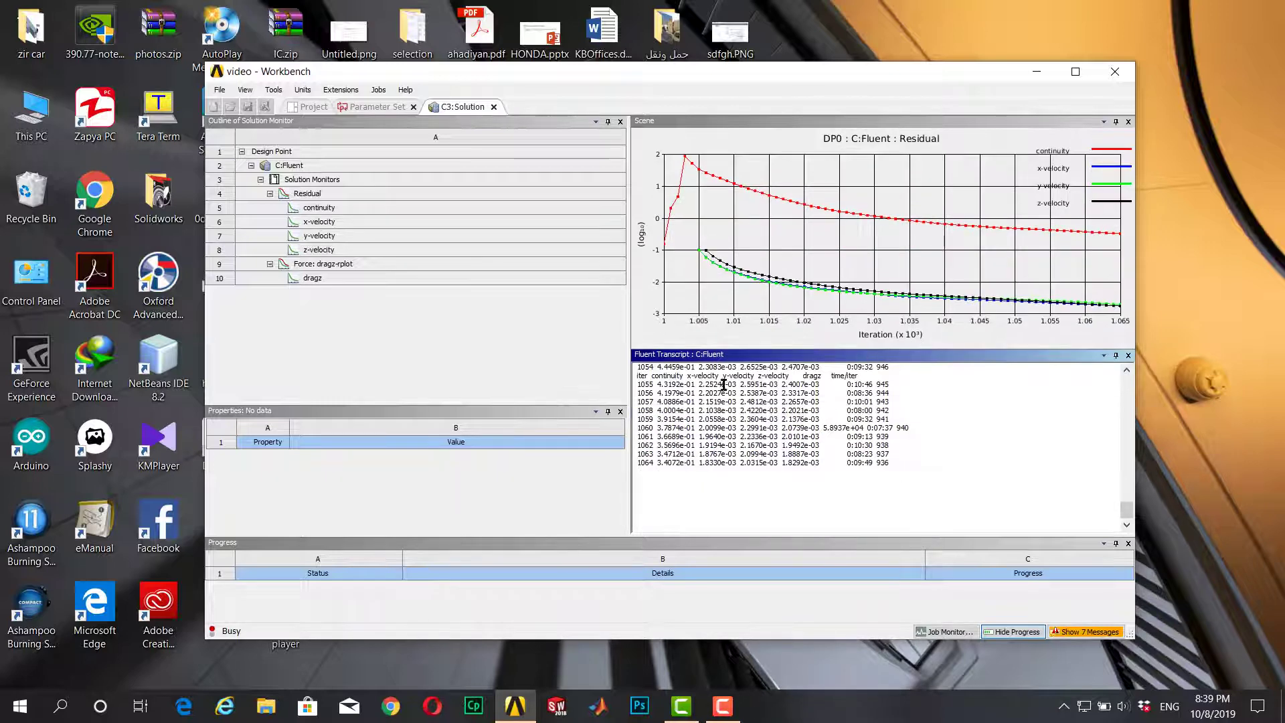
{"action": "scroll", "coordinate": [654, 380], "scroll_direction": "up", "scroll_amount": 2}
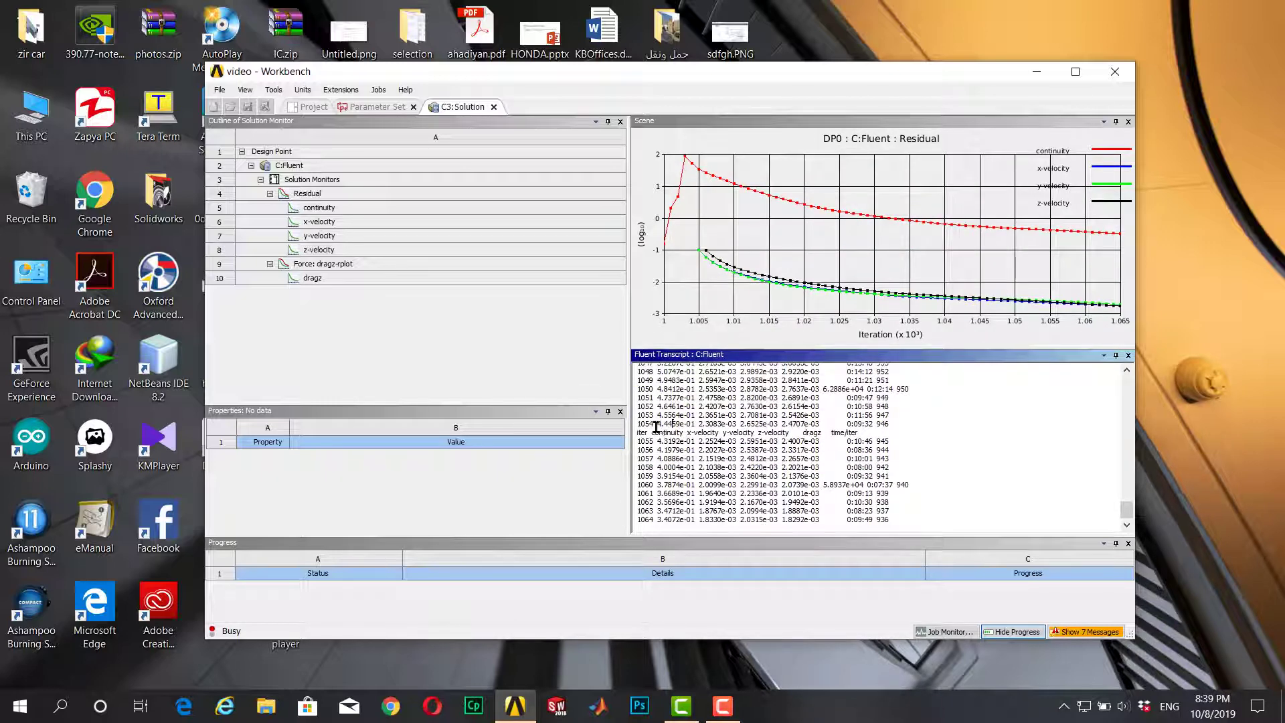
{"action": "mouse_move", "coordinate": [694, 433]}
{"action": "left_mouse_down"}
{"action": "mouse_move", "coordinate": [716, 433]}
{"action": "mouse_move", "coordinate": [695, 433]}
{"action": "left_mouse_up"}
{"action": "double_click", "coordinate": [810, 433]}
{"action": "left_click_drag", "start_coordinate": [810, 433], "coordinate": [797, 495]}
{"action": "left_click", "coordinate": [775, 520]}
{"action": "left_click_drag", "start_coordinate": [637, 442], "coordinate": [768, 439]}
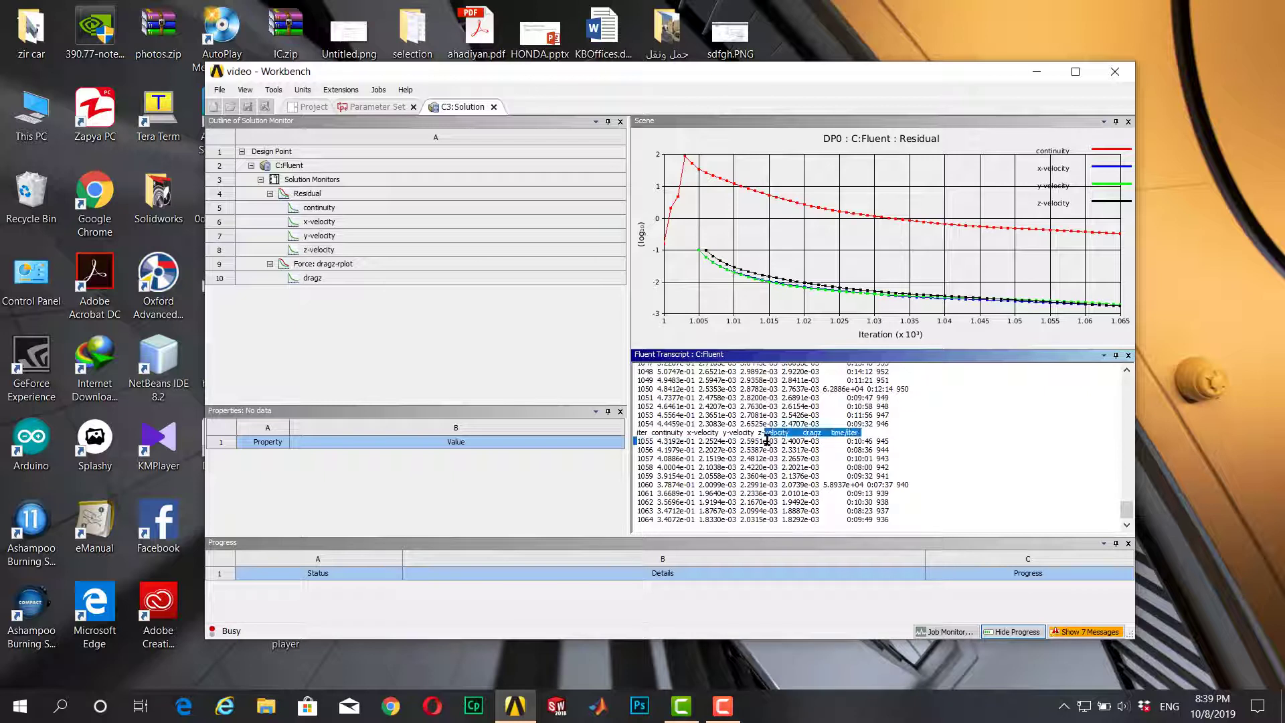
{"action": "left_click", "coordinate": [711, 476]}
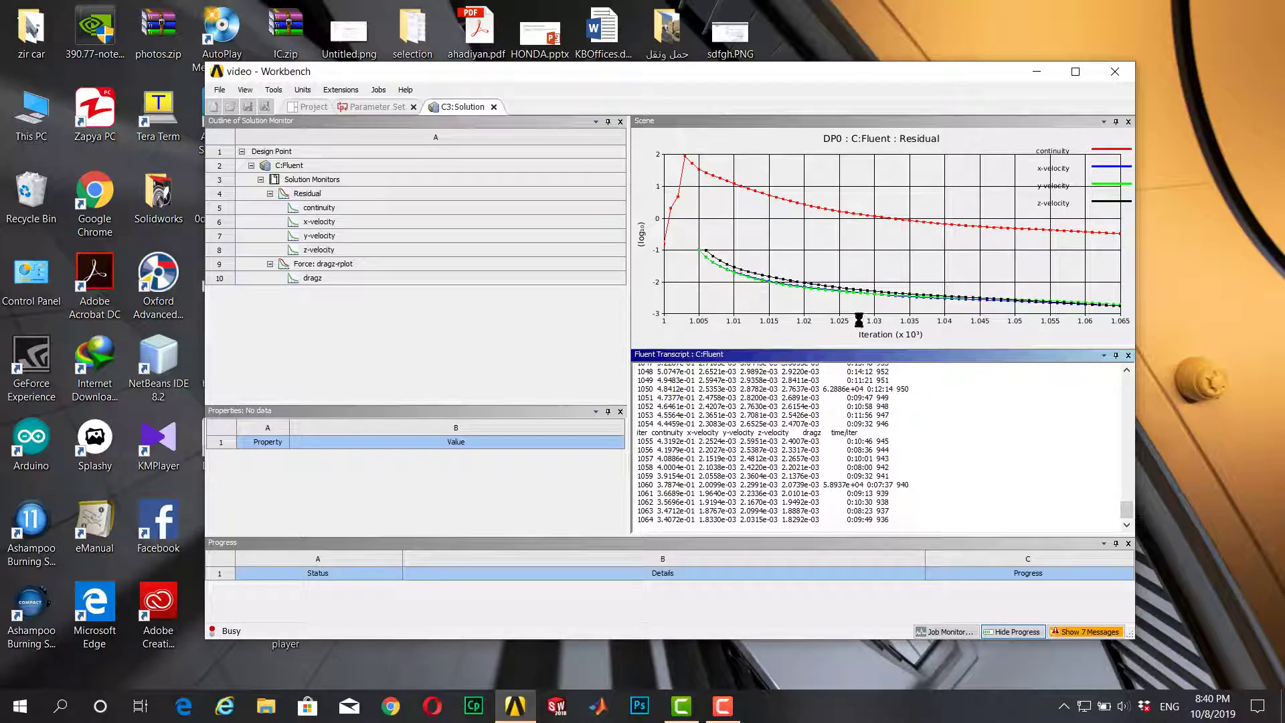
Step: Restore the residual plot's height, box-zoom on continuity near iteration 1024, then zoom back out
{"action": "left_click_drag", "start_coordinate": [866, 350], "coordinate": [882, 394]}
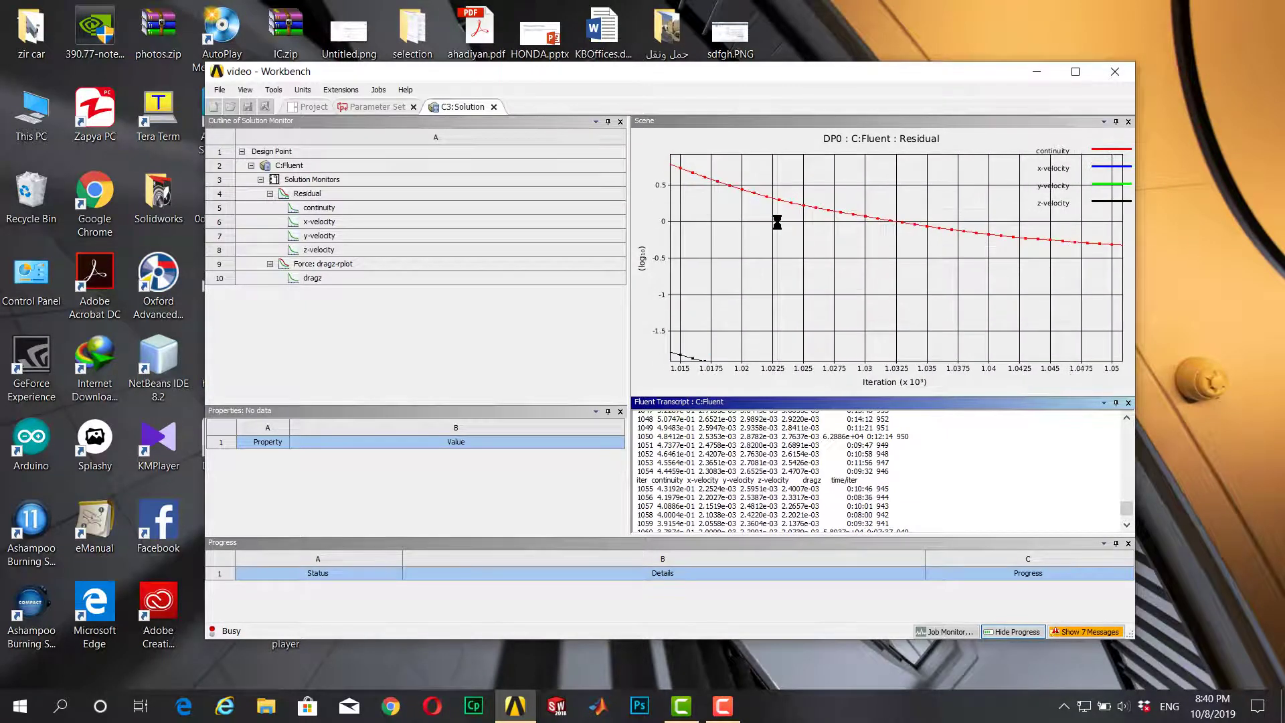
{"action": "left_click", "coordinate": [751, 198]}
{"action": "left_click_drag", "start_coordinate": [745, 190], "coordinate": [781, 239]}
{"action": "scroll", "coordinate": [780, 231], "scroll_direction": "down", "scroll_amount": 3}
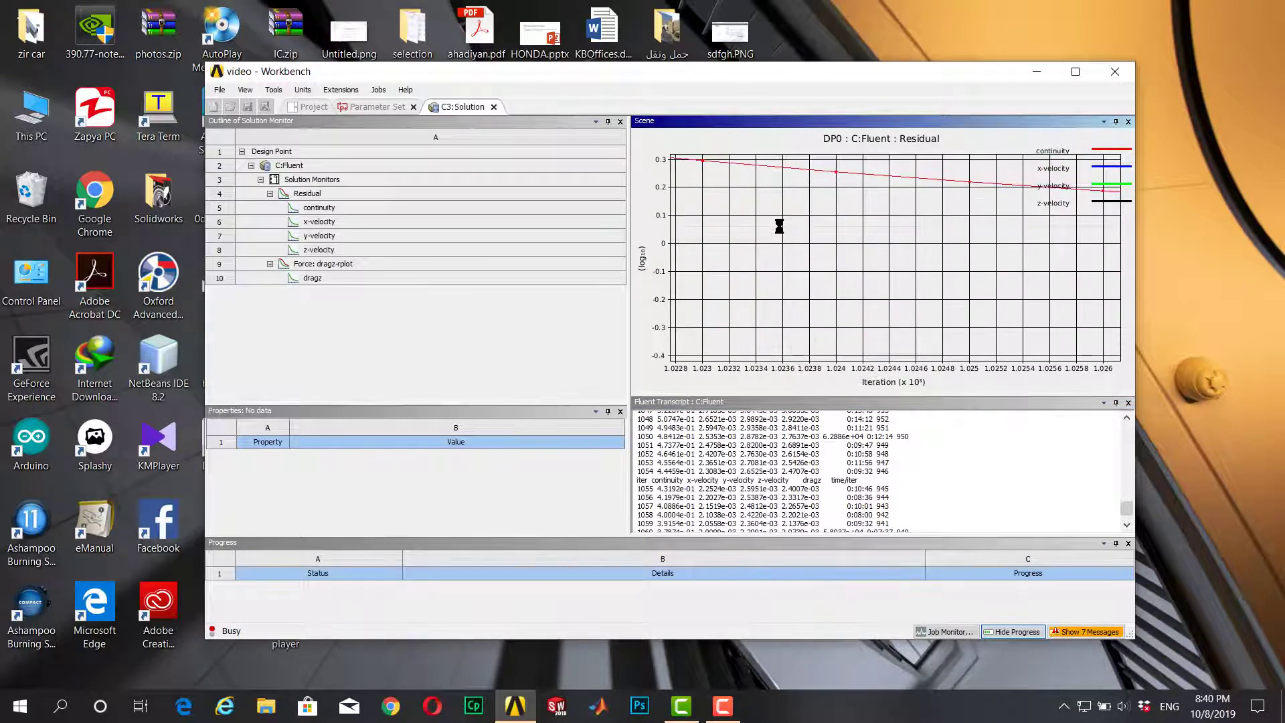
{"action": "scroll", "coordinate": [761, 192], "scroll_direction": "down", "scroll_amount": 5}
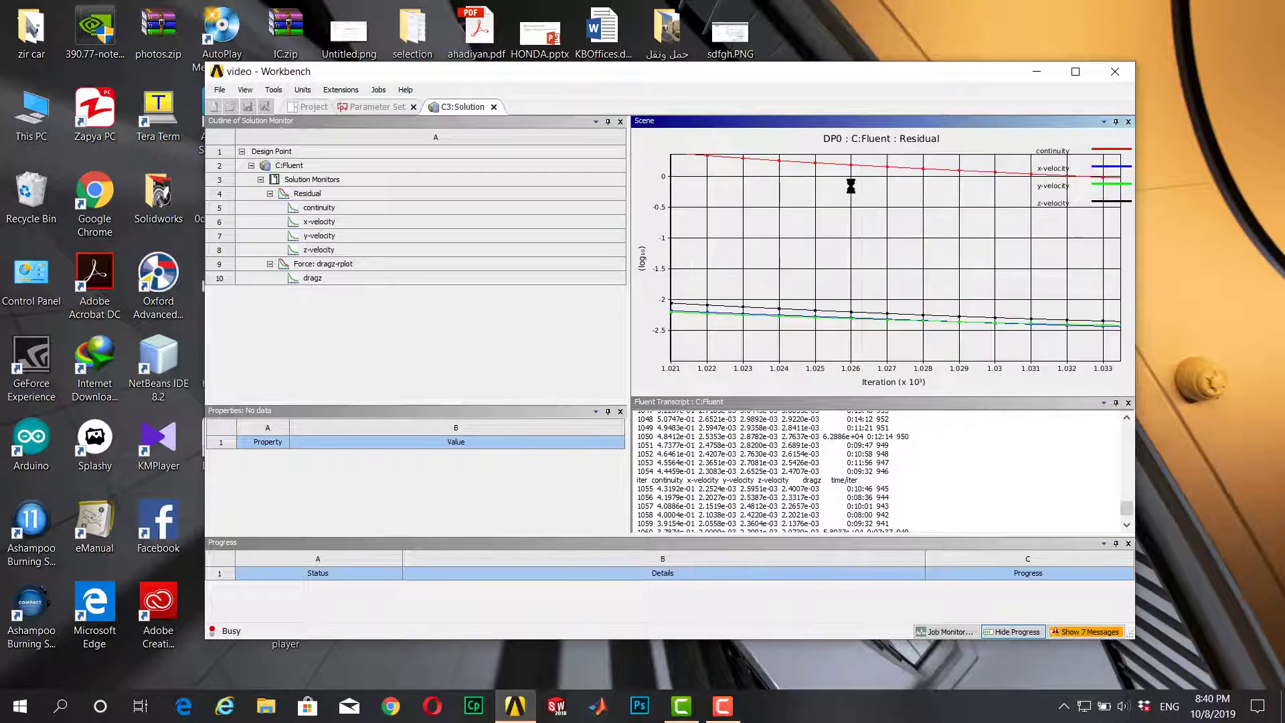
{"action": "scroll", "coordinate": [765, 184], "scroll_direction": "down", "scroll_amount": 5}
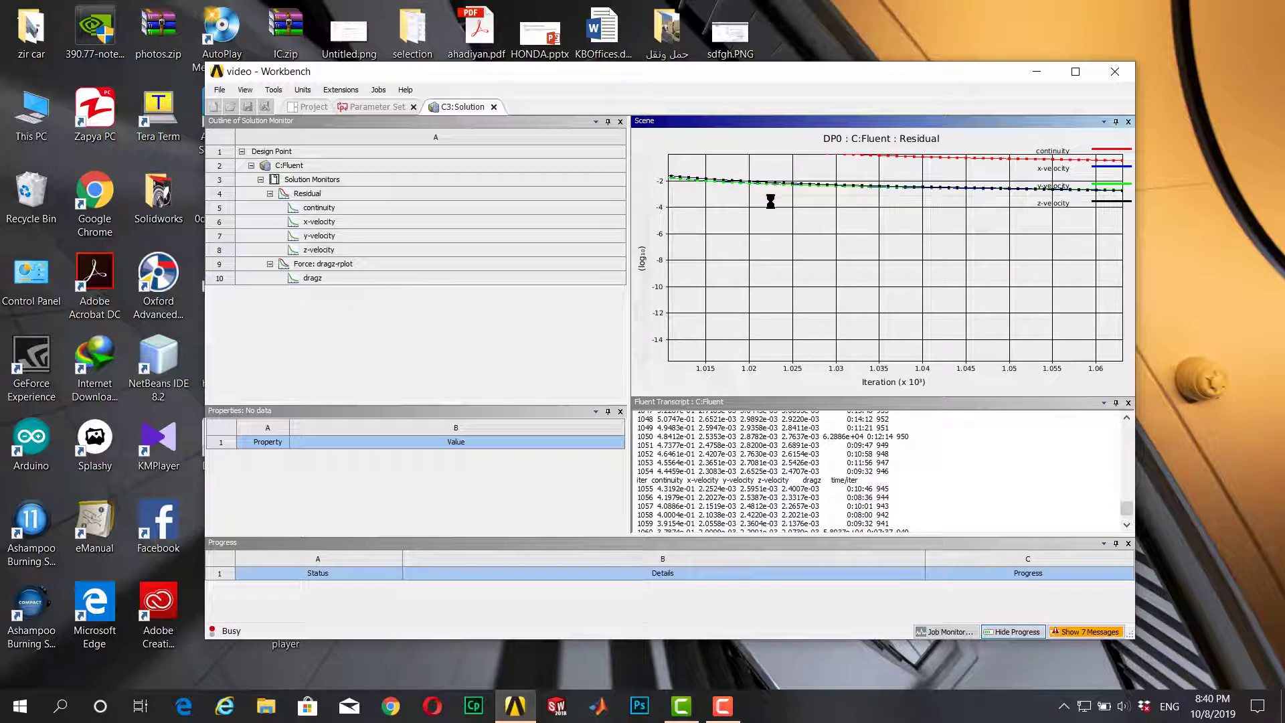
Step: Show the dragz force plot and zoom in on the drag dip near iteration 1030
{"action": "left_click", "coordinate": [313, 278]}
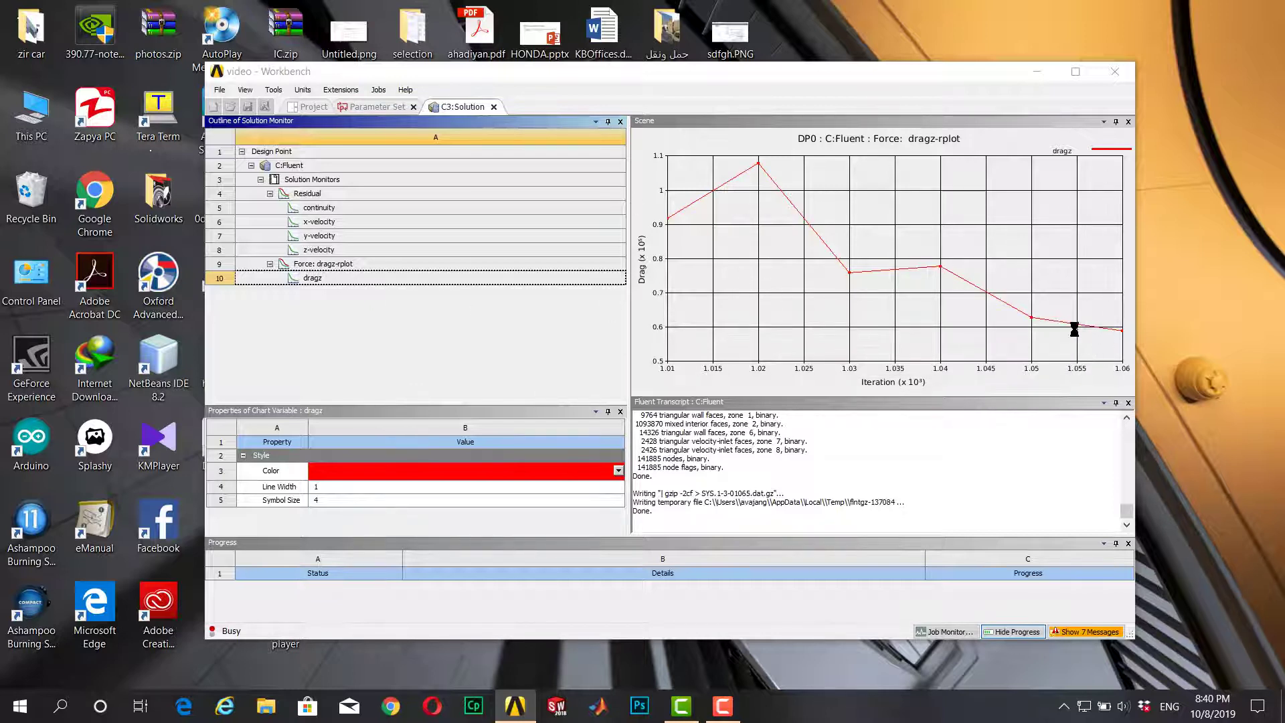
{"action": "scroll", "coordinate": [964, 301], "scroll_direction": "up", "scroll_amount": 3}
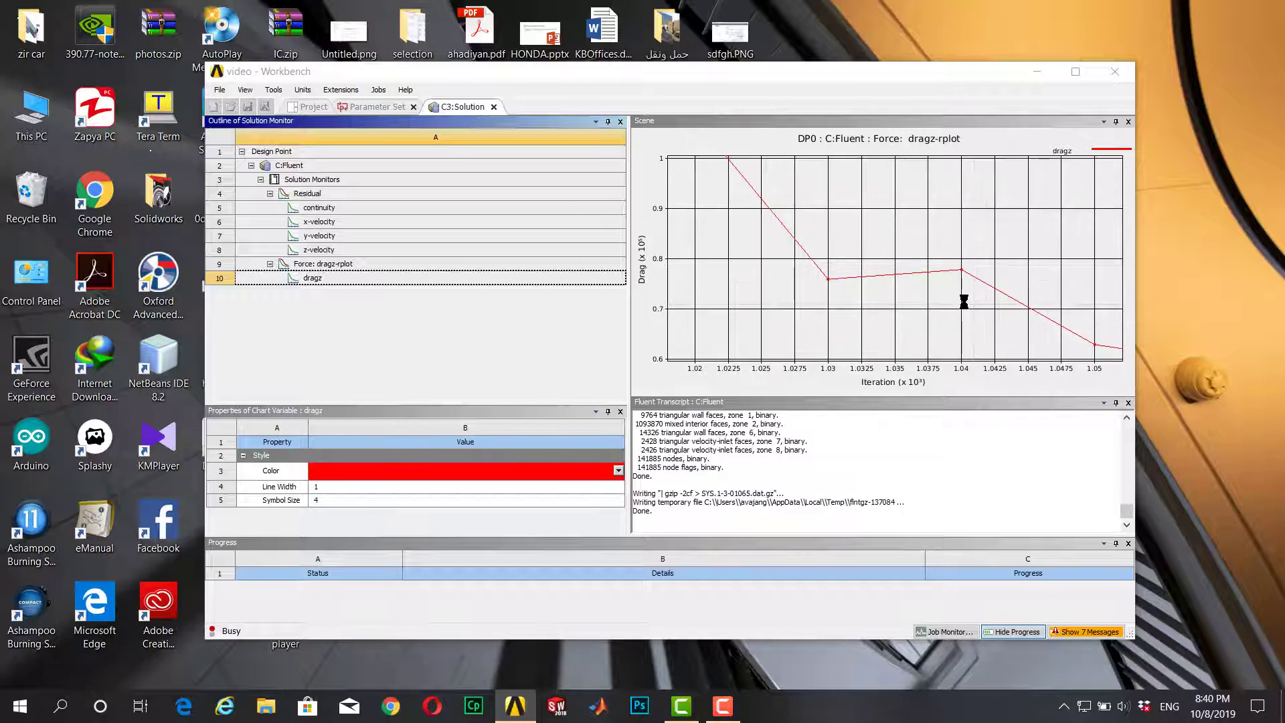
{"action": "scroll", "coordinate": [937, 294], "scroll_direction": "up", "scroll_amount": 2}
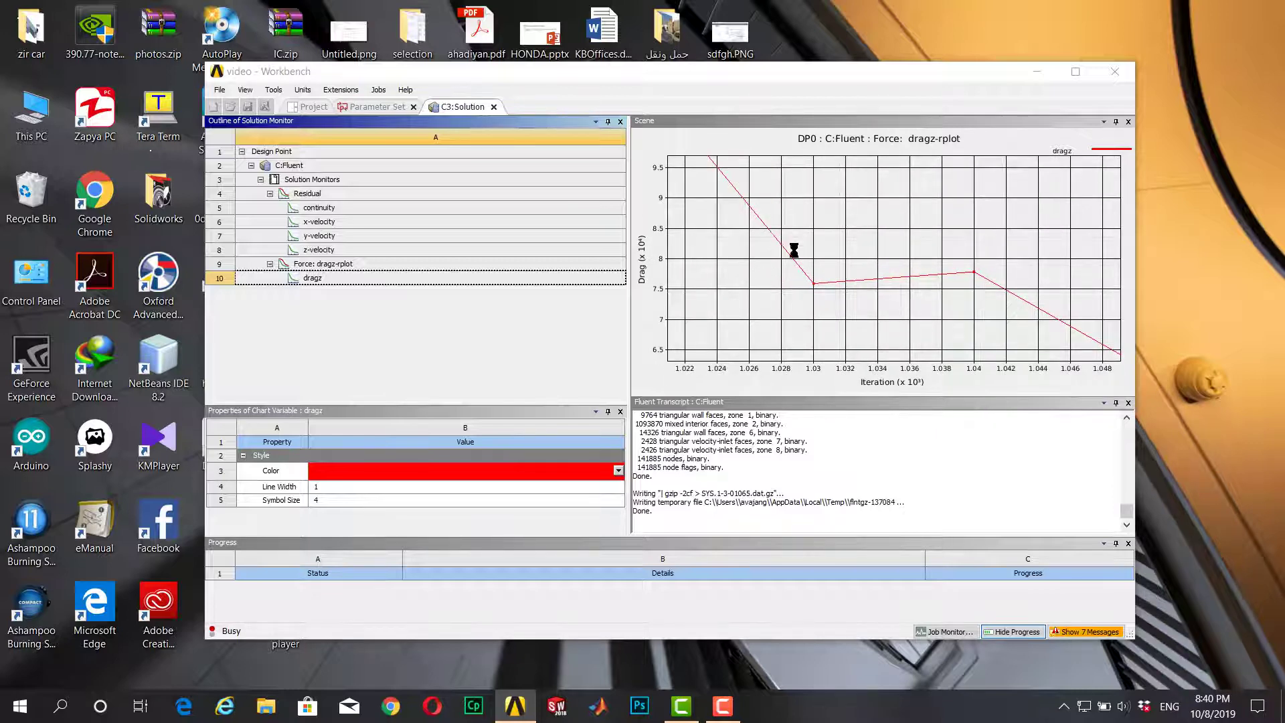
{"action": "mouse_move", "coordinate": [808, 299]}
{"action": "left_mouse_down"}
{"action": "mouse_move", "coordinate": [900, 253]}
{"action": "mouse_move", "coordinate": [806, 306]}
{"action": "left_mouse_up"}
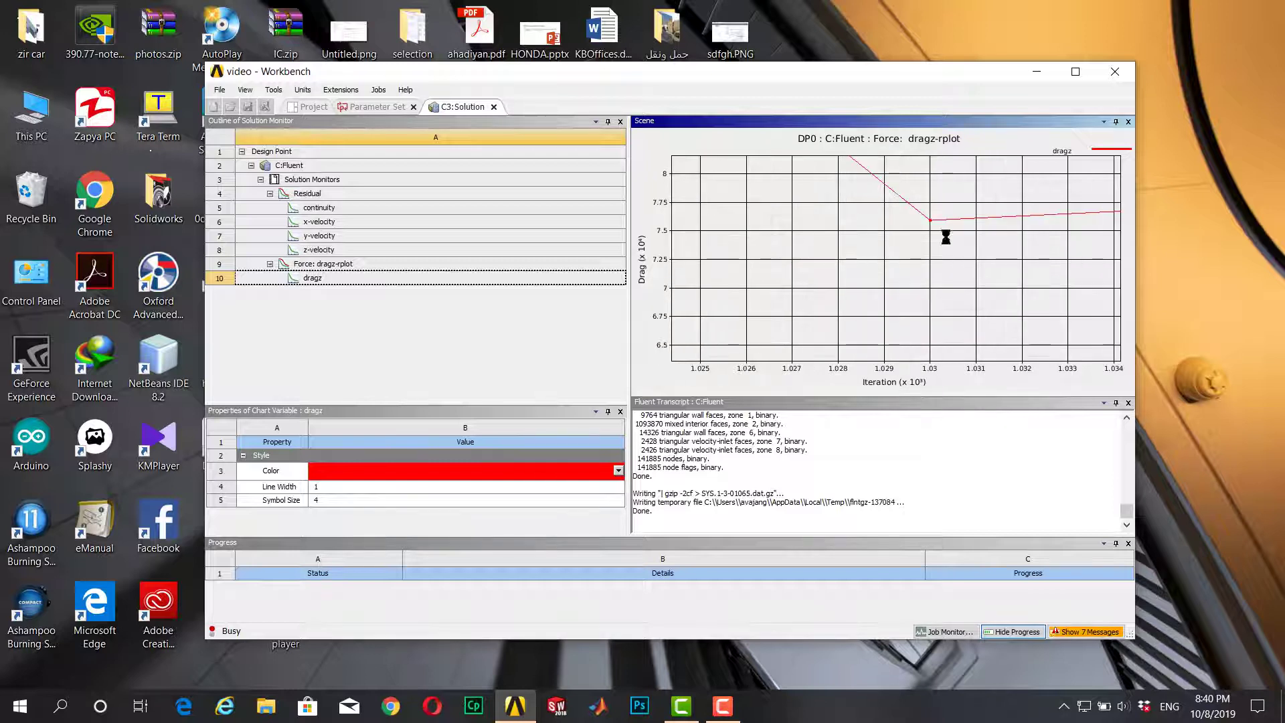
{"action": "left_click_drag", "start_coordinate": [1003, 178], "coordinate": [872, 245]}
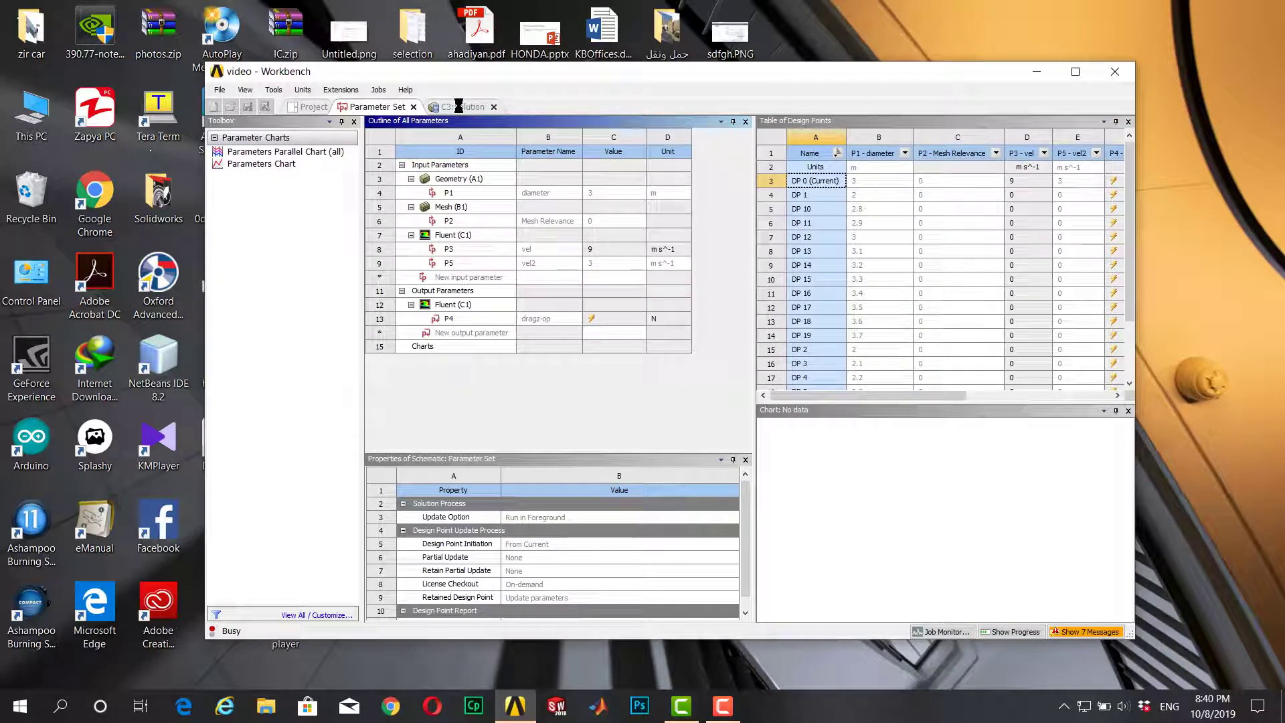
Step: Return to the Project schematic and scroll it fully left to show Geometry, Mesh and Fluent
{"action": "left_click", "coordinate": [459, 107]}
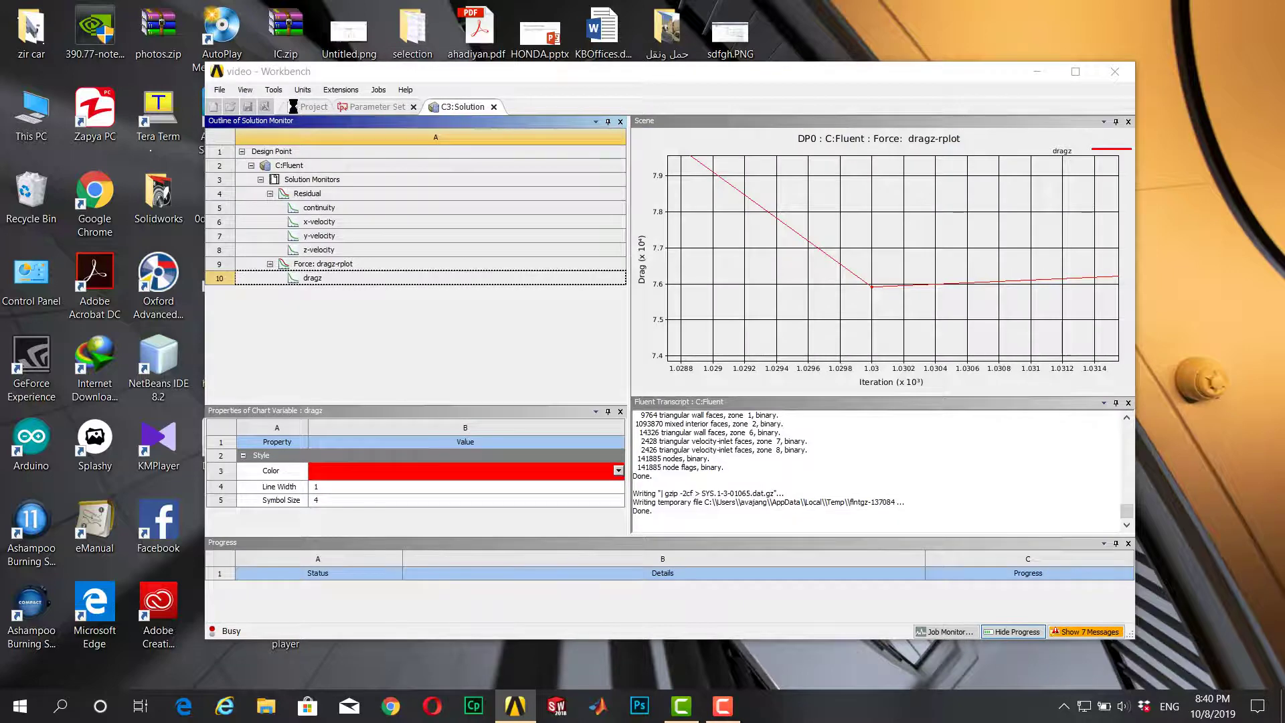
{"action": "left_click", "coordinate": [295, 107]}
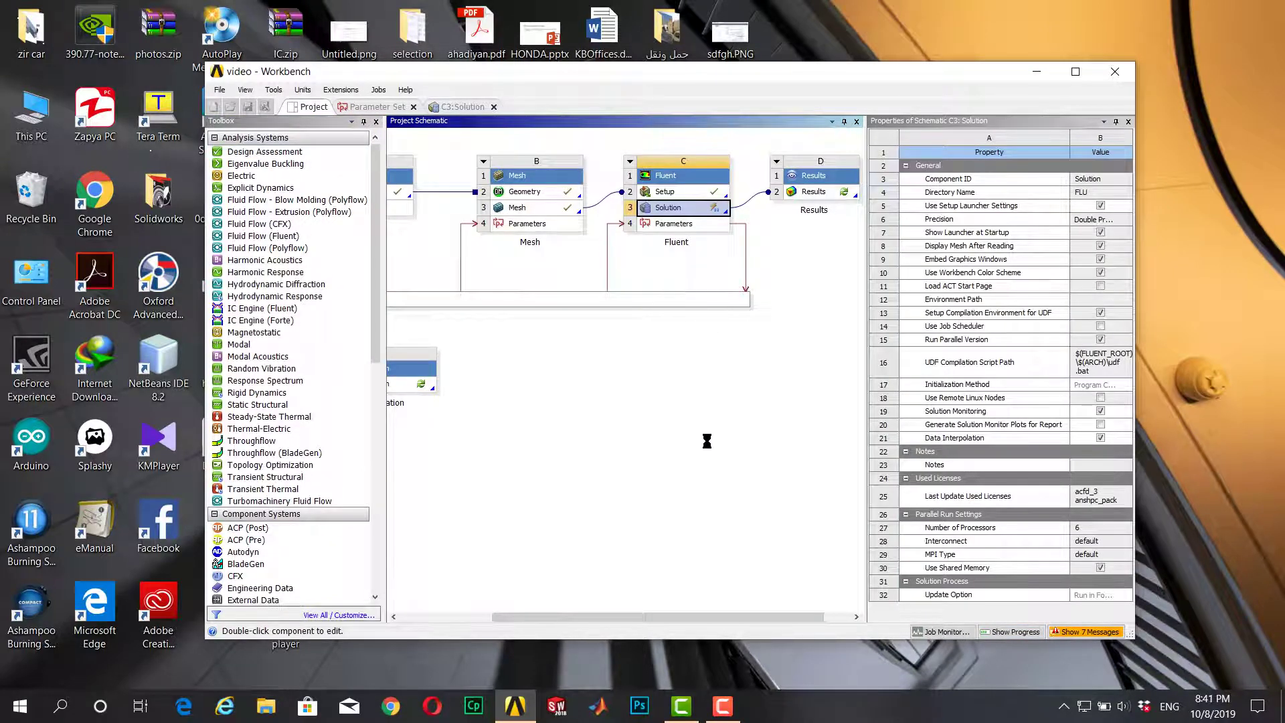
{"action": "left_click_drag", "start_coordinate": [662, 622], "coordinate": [570, 623]}
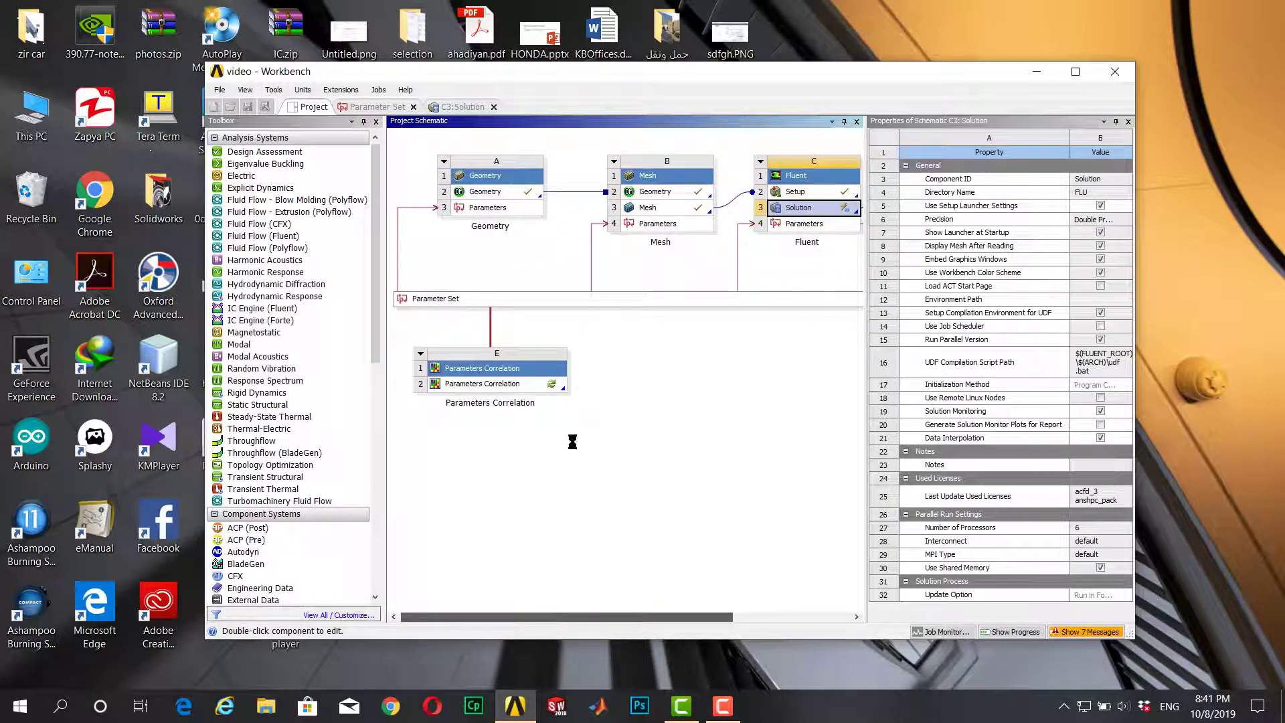